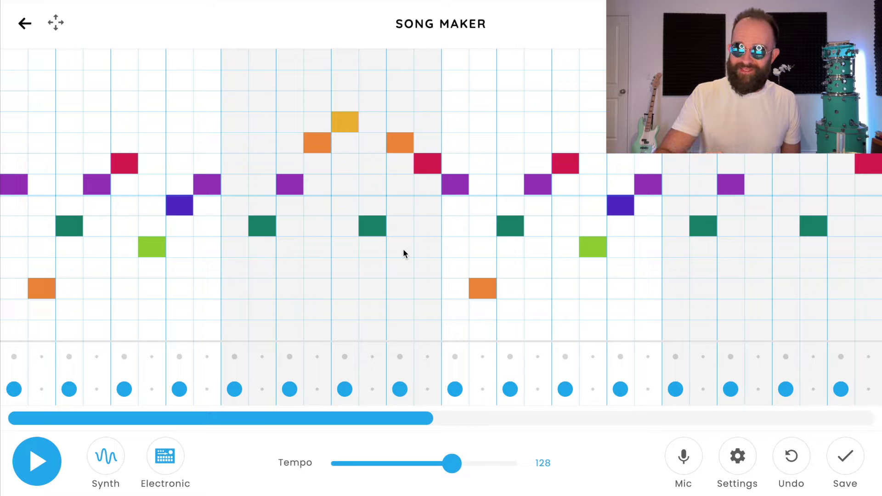
- Play the finished demo song, then stop it
key("space")
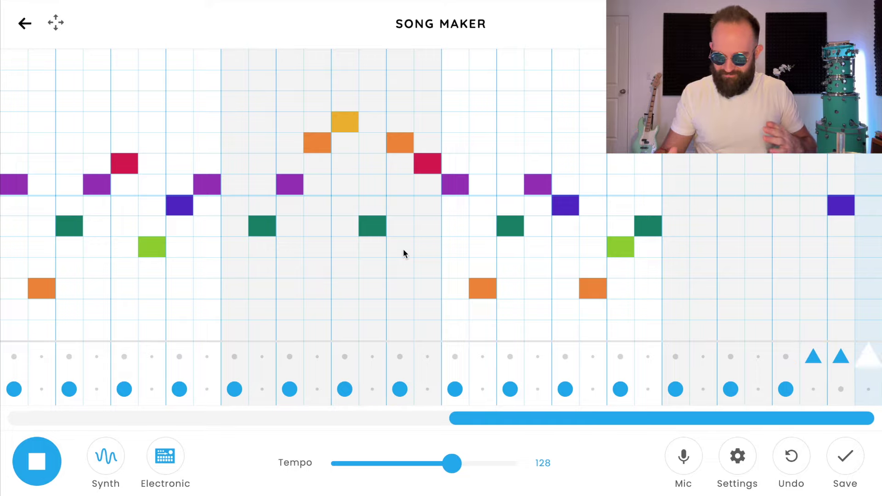
key("space")
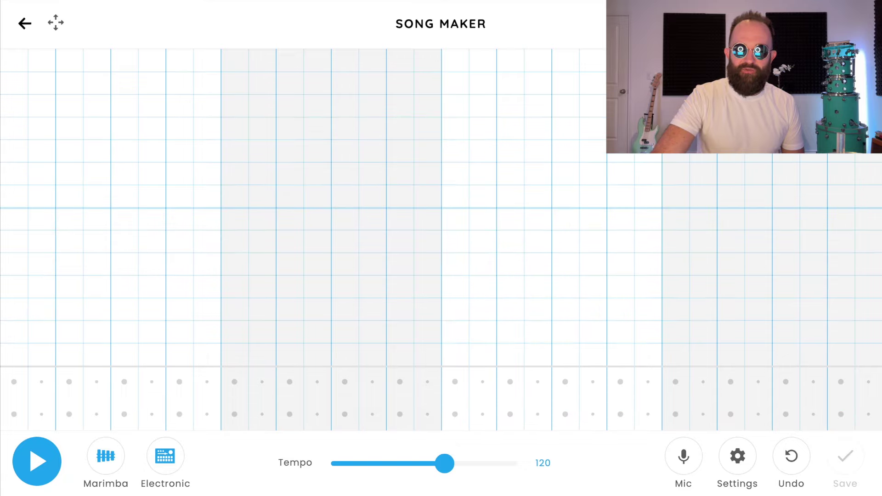
- Set the song to 8 bars with the scale starting on A# / Bb, and confirm
left_click(737, 460)
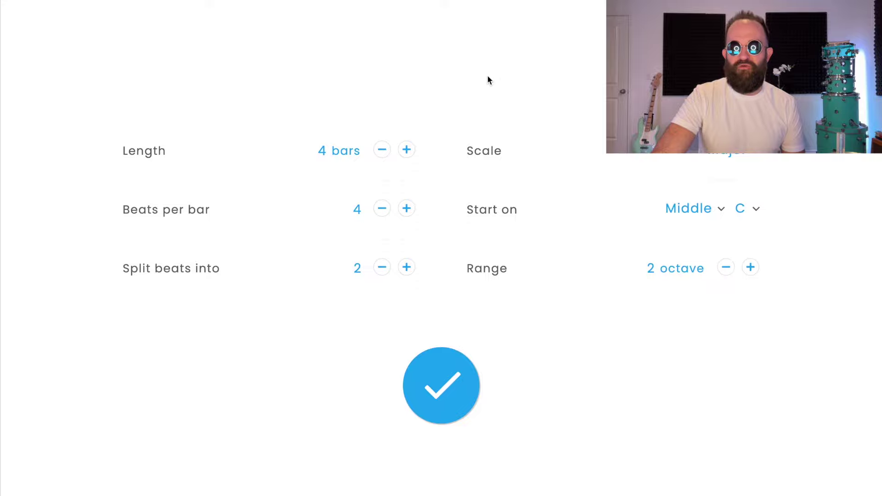
left_click(405, 151)
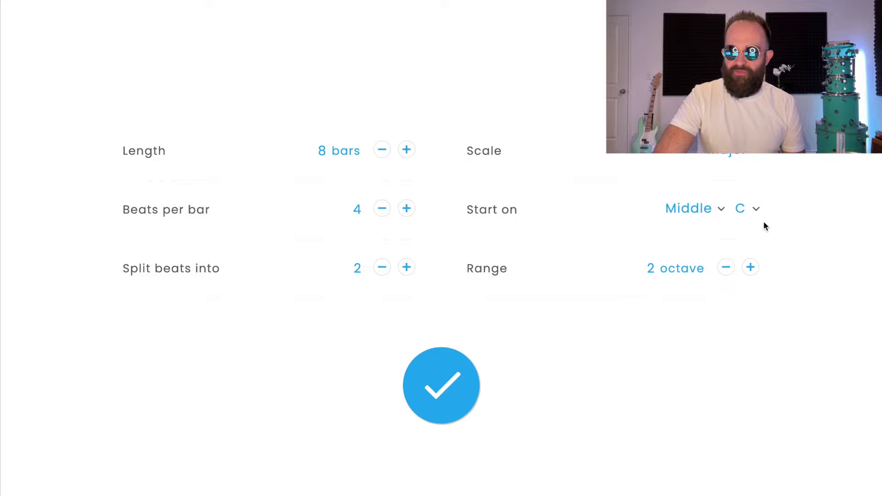
left_click(756, 210)
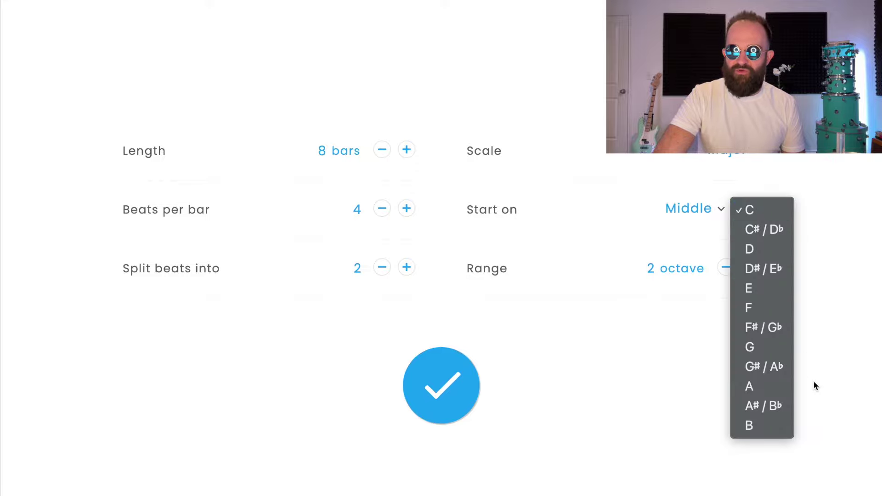
left_click(771, 407)
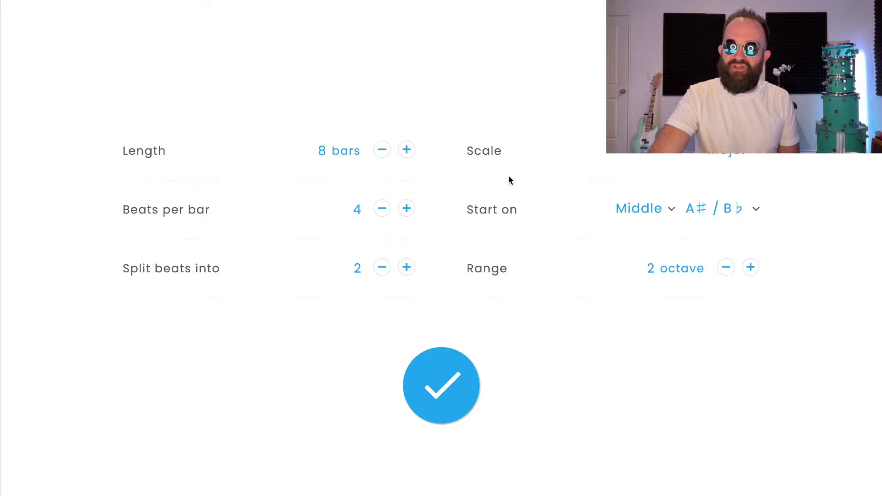
left_click(755, 212)
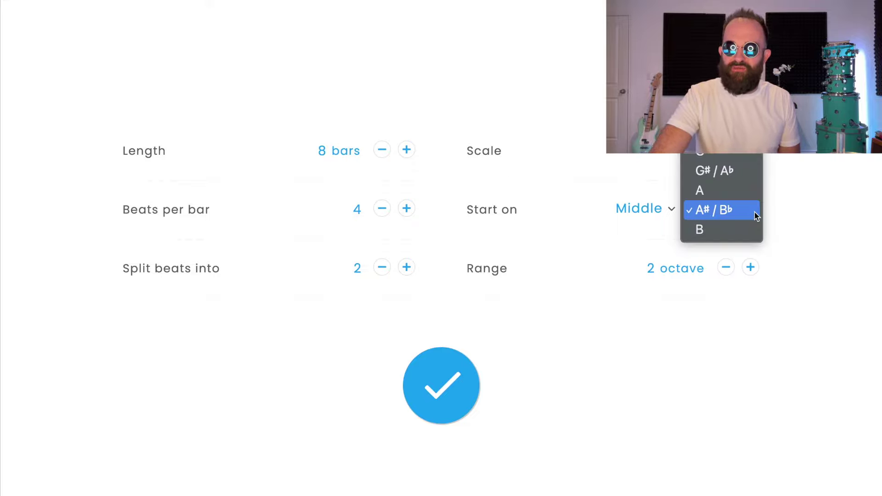
left_click(717, 208)
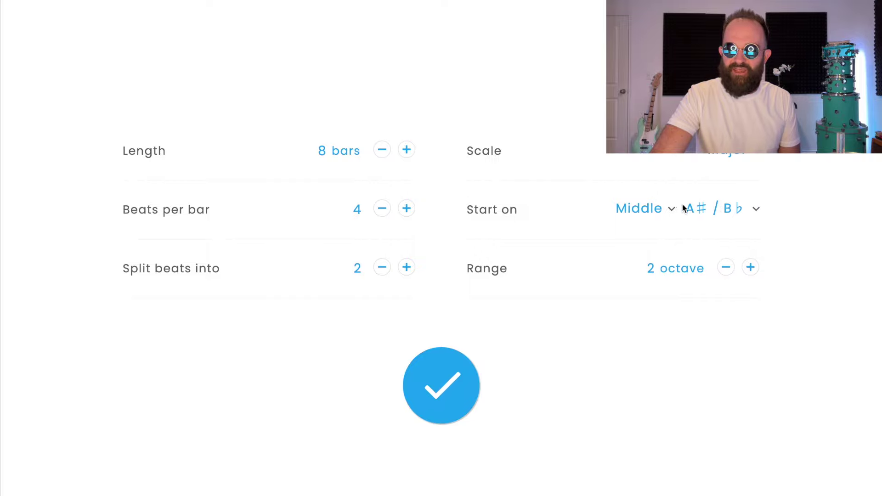
left_click(451, 364)
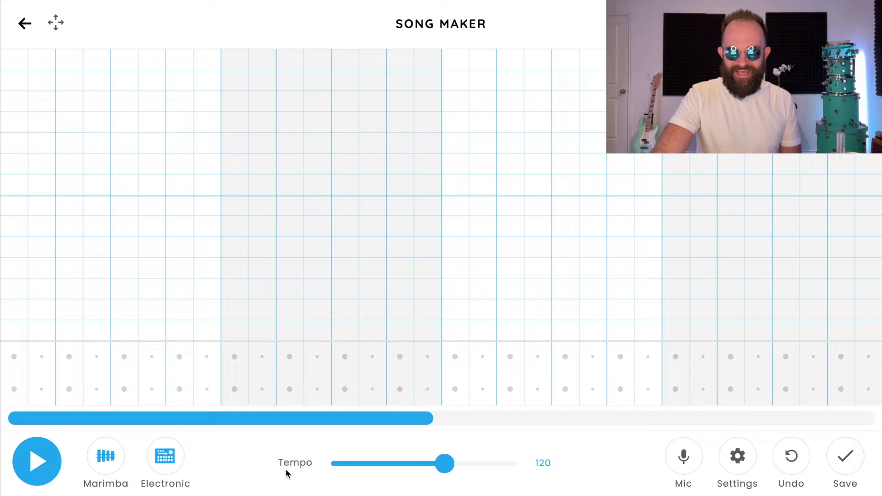
- Change the tempo from 120 to 128
double_click(544, 463)
type("12")
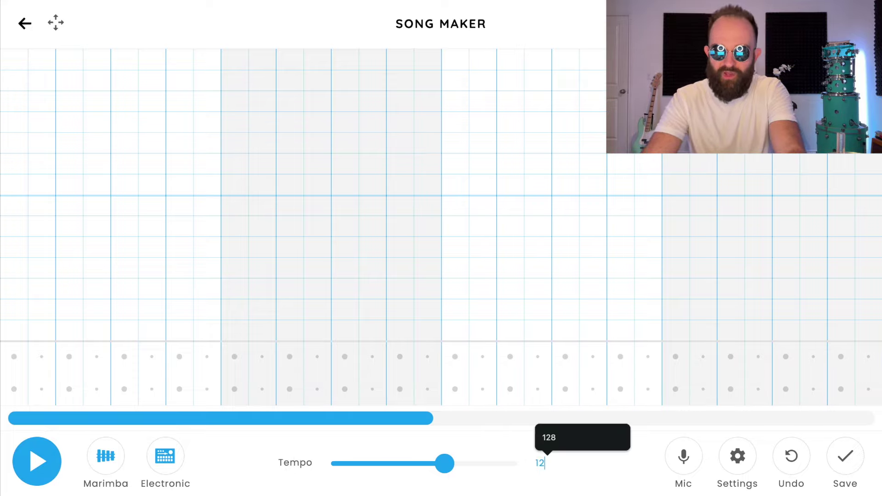
type("8")
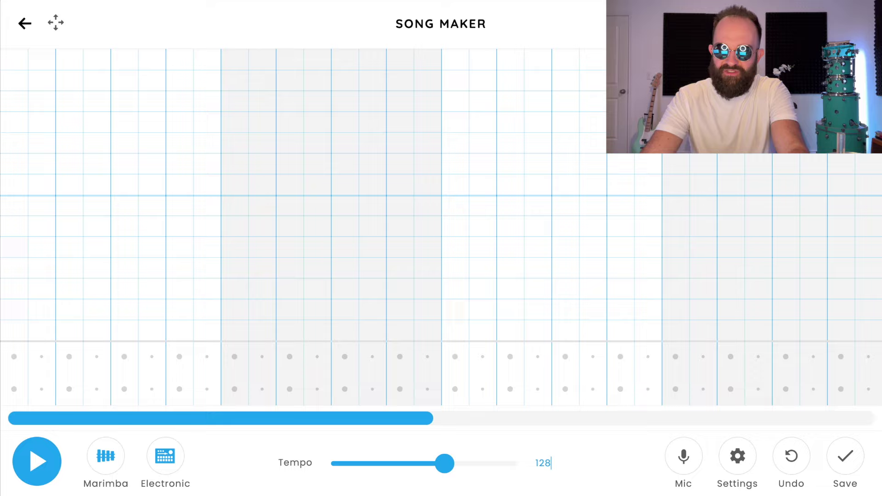
- Place a bass drum kick on all eight beats of bars 1 and 2, then preview them
left_click(15, 390)
left_click(69, 390)
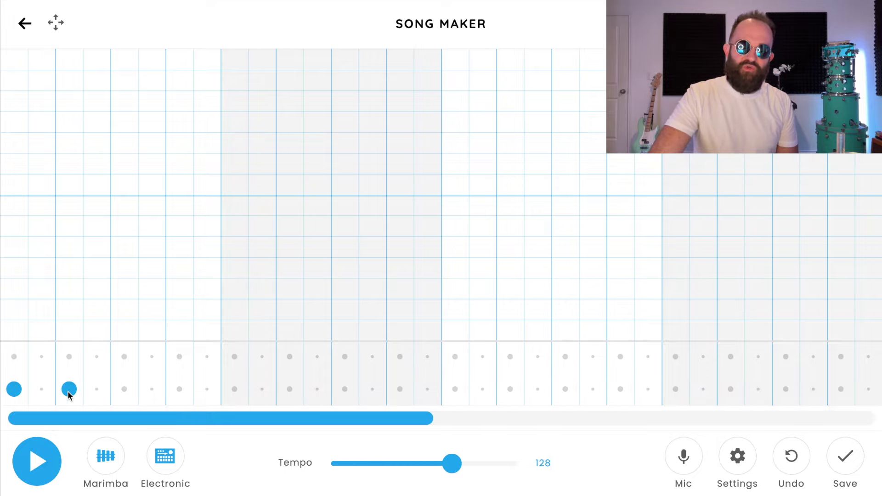
left_click(124, 389)
left_click(179, 389)
left_click(234, 390)
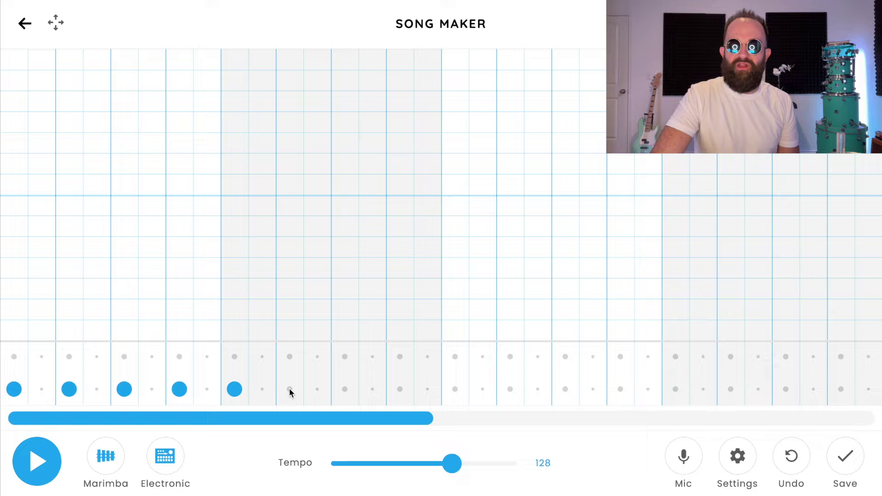
left_click(290, 390)
left_click(344, 389)
left_click(400, 389)
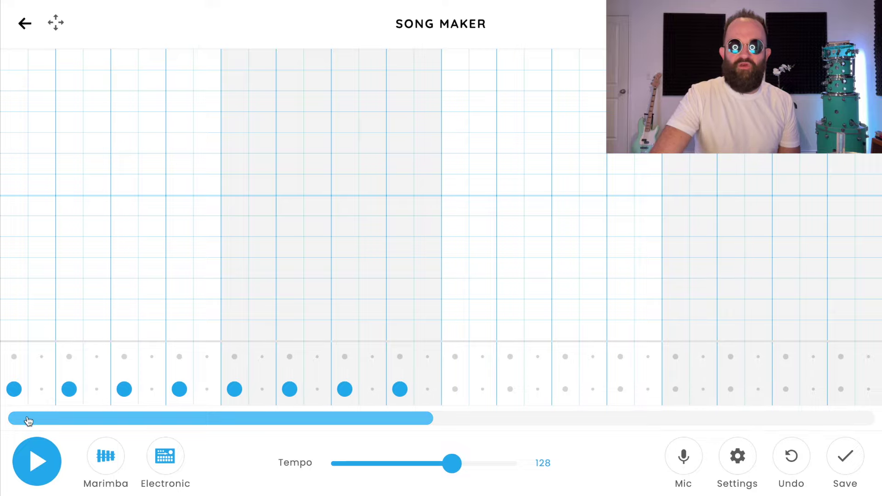
left_click(36, 460)
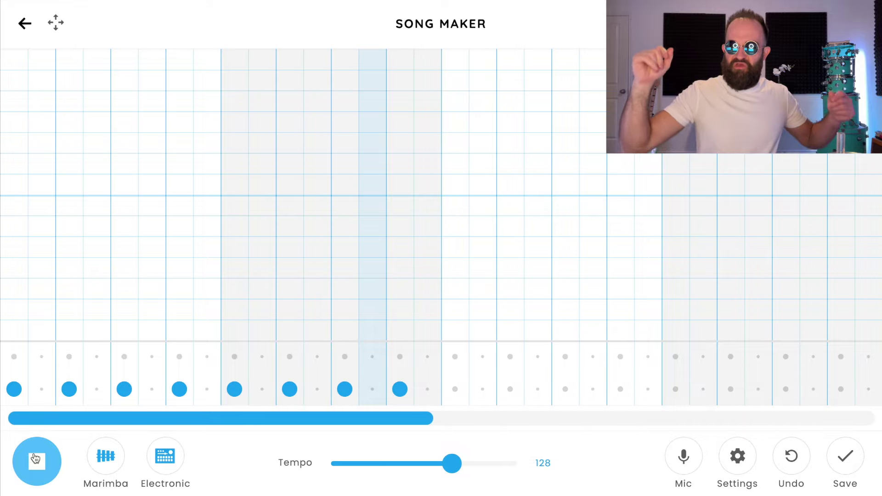
left_click(35, 459)
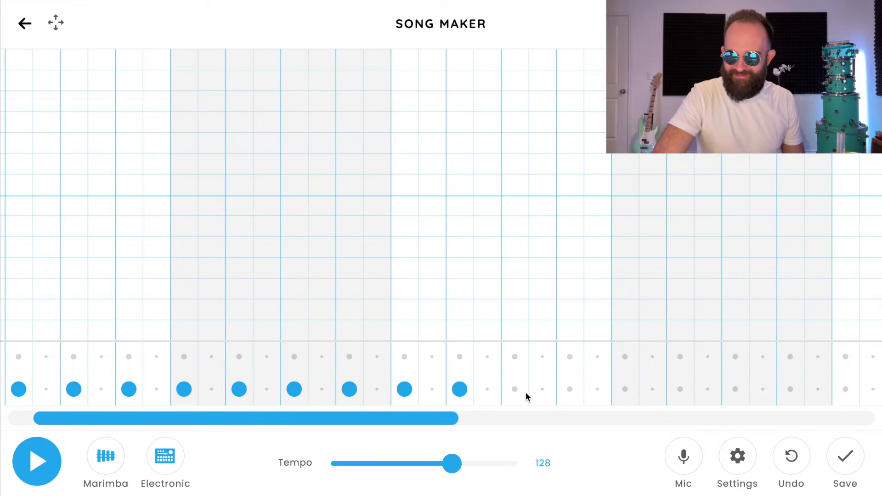
- Continue the kick on every beat through the final bar and play the song back
left_click(569, 389)
left_click(625, 389)
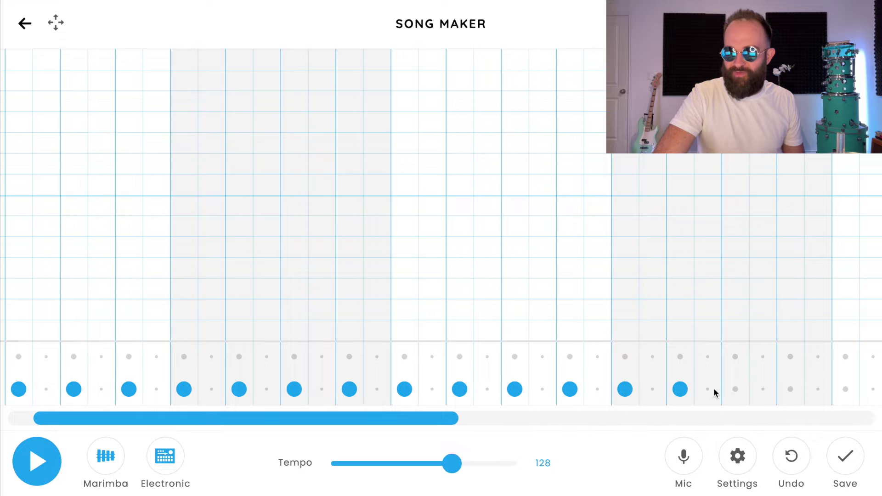
left_click_drag(396, 419, 624, 419)
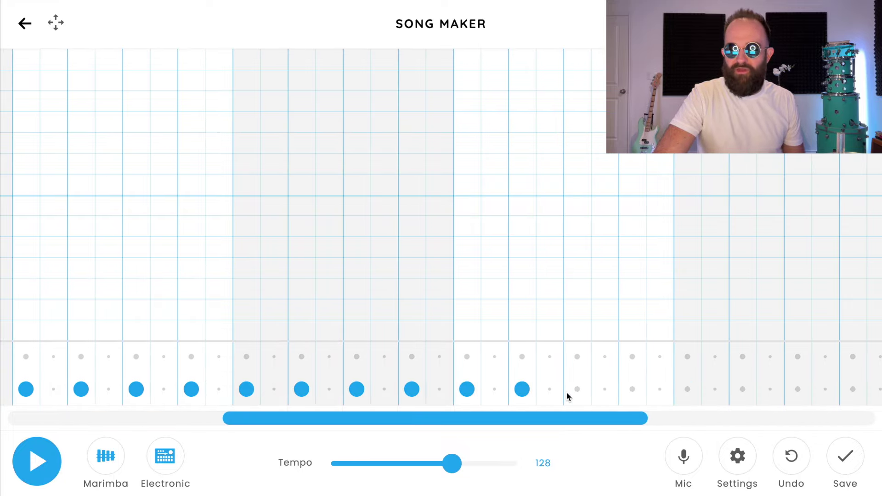
left_click_drag(612, 418, 744, 419)
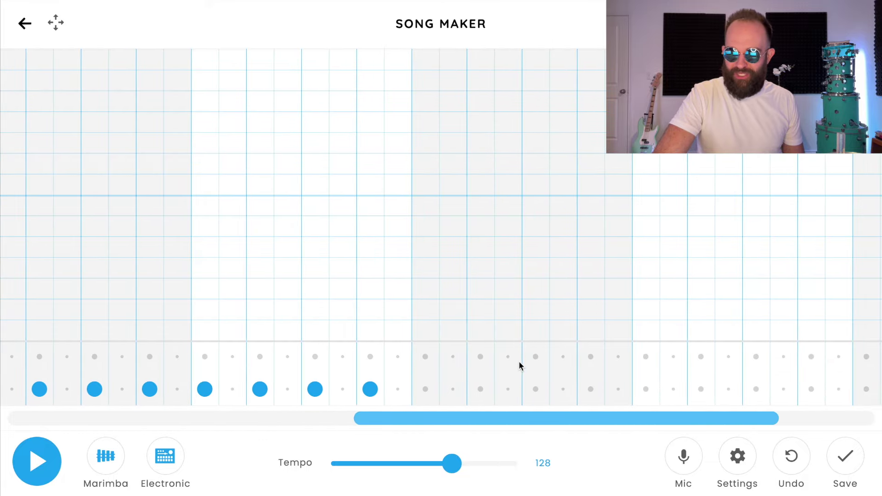
left_click(536, 389)
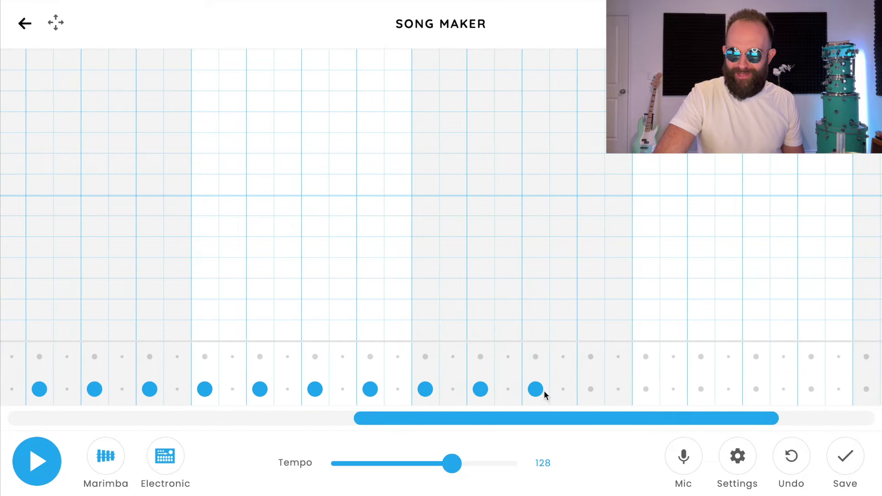
left_click_drag(552, 419, 630, 418)
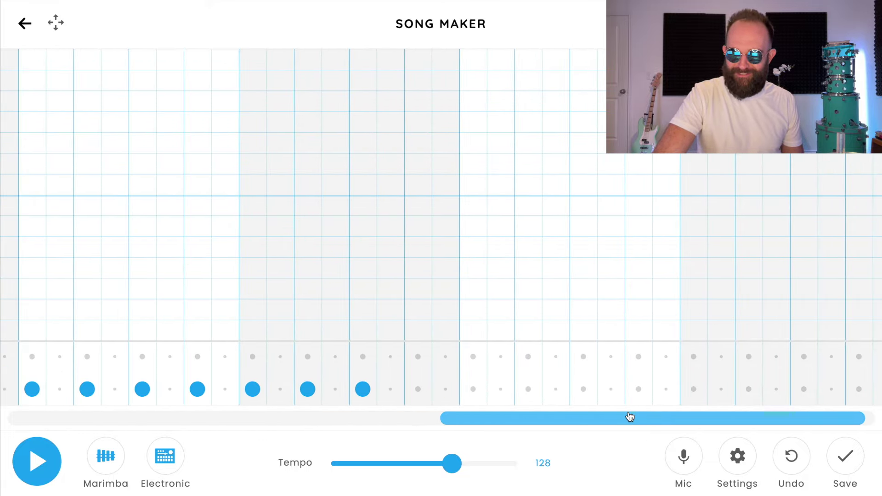
left_click(471, 389)
left_click(525, 389)
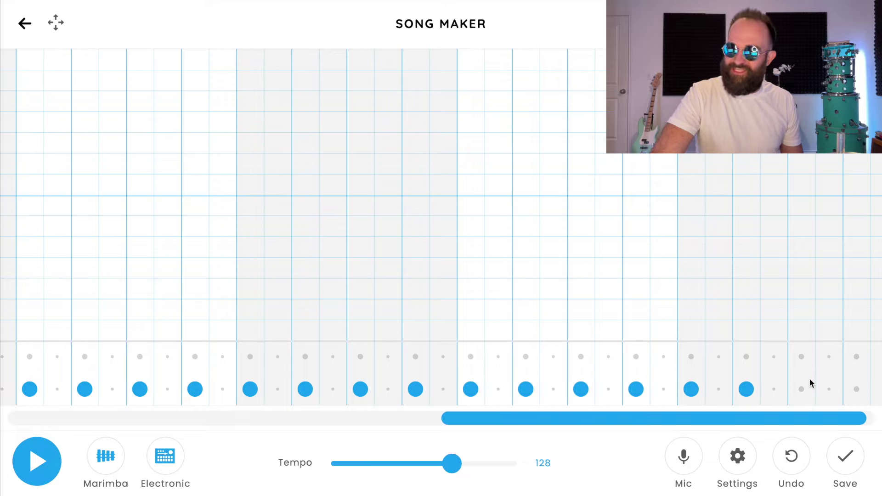
left_click_drag(823, 424, 878, 419)
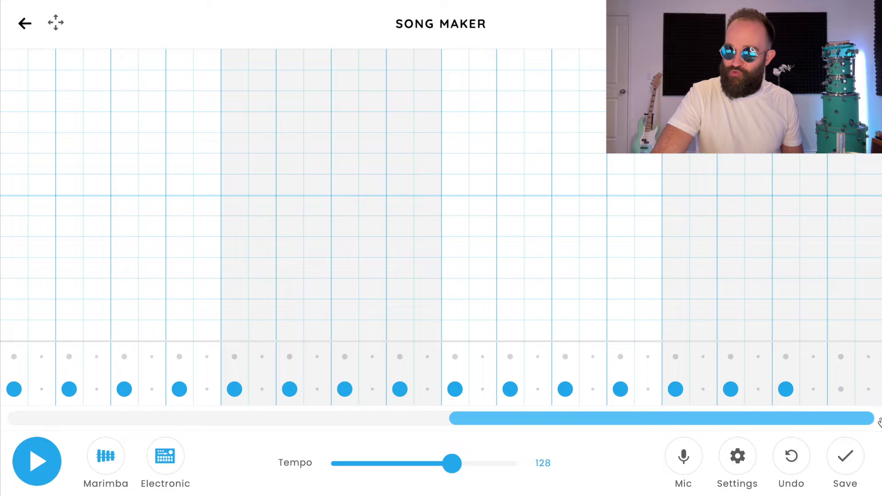
left_click(840, 389)
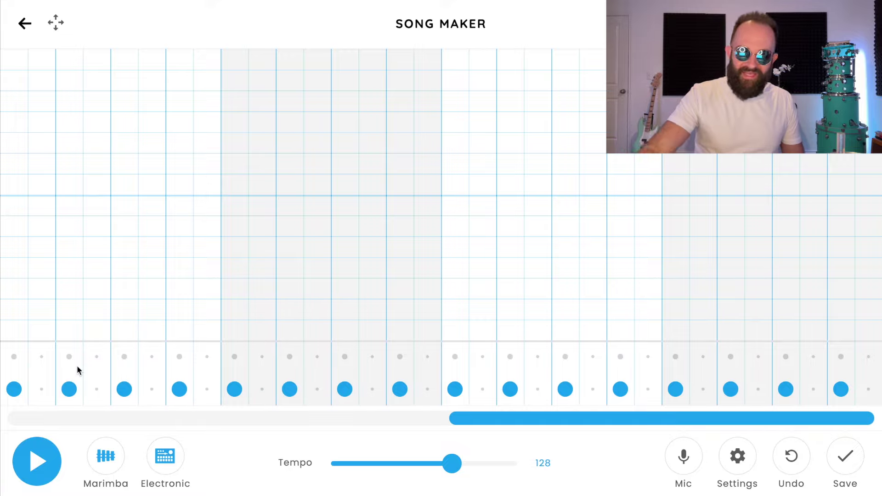
key("space")
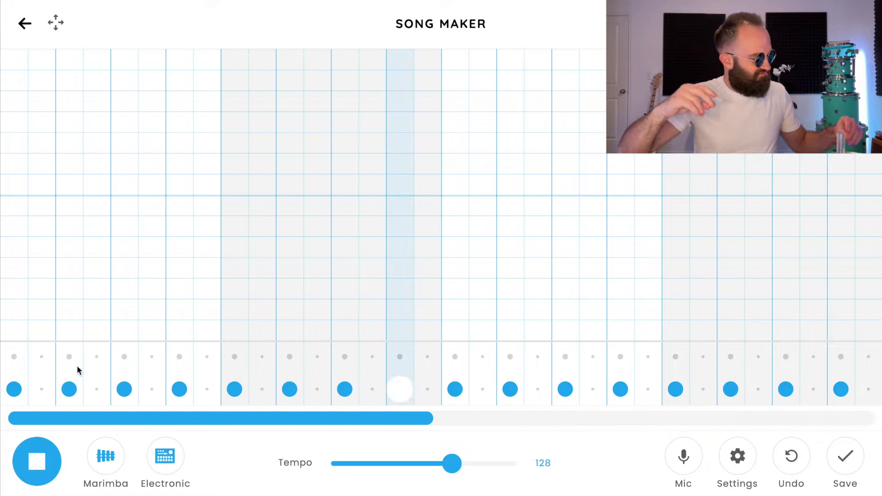
key("space")
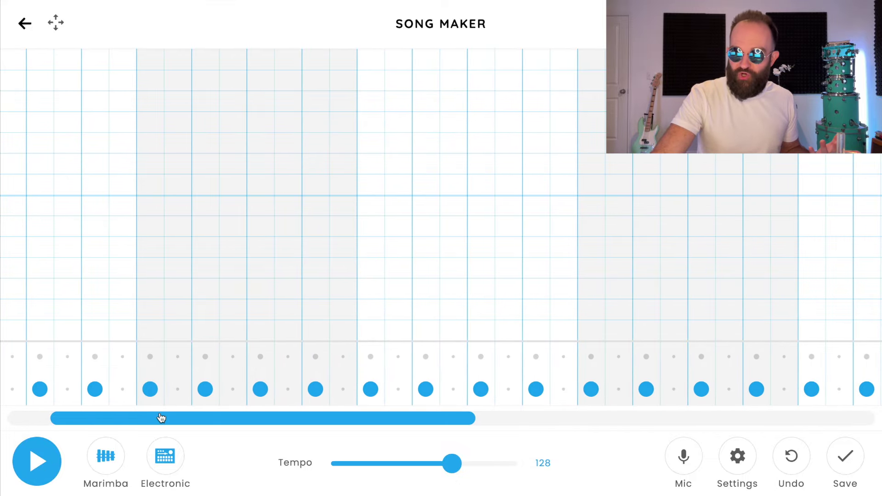
- Delete the three trial snare hits and replay the kick-only beat from the start
left_click_drag(161, 418, 69, 355)
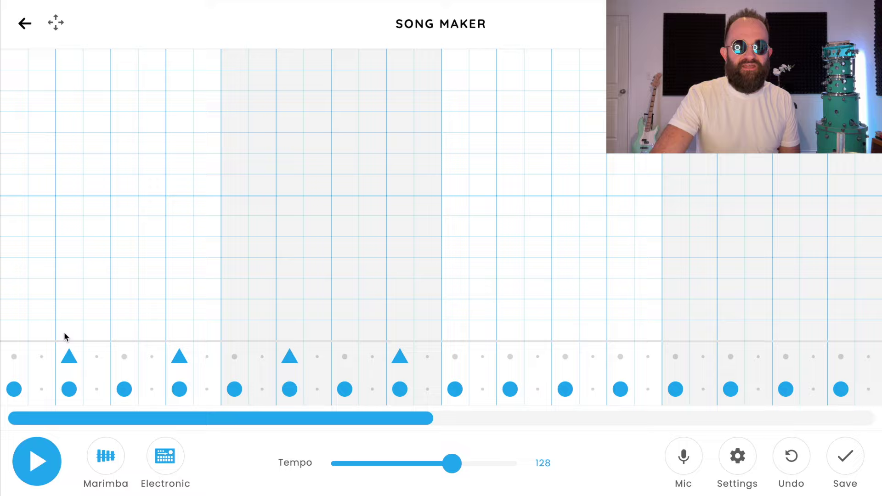
left_click(22, 465)
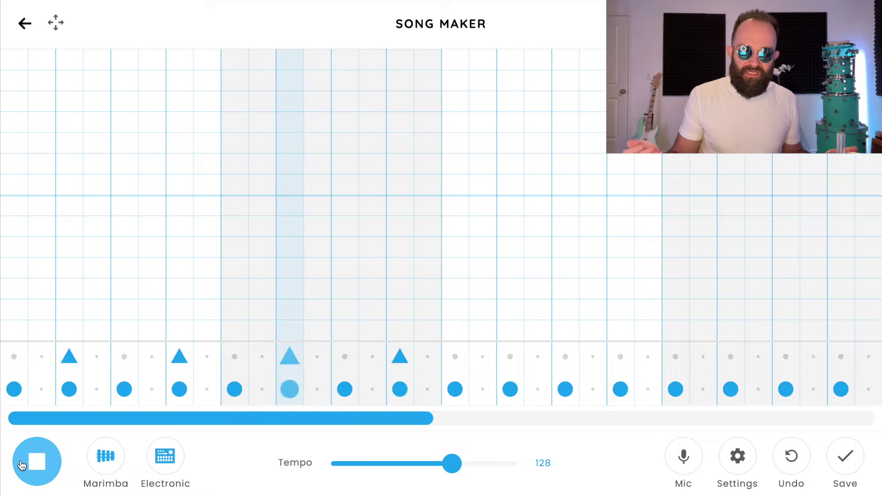
left_click(21, 465)
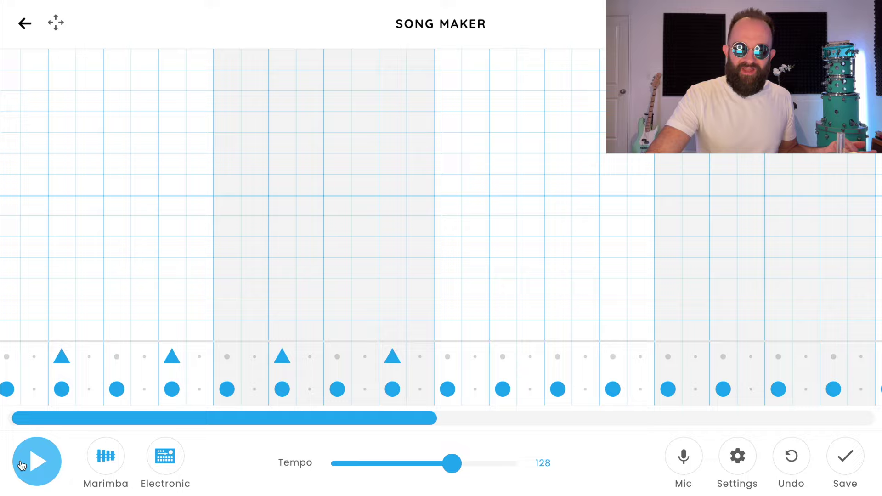
left_click(56, 357)
left_click(173, 354)
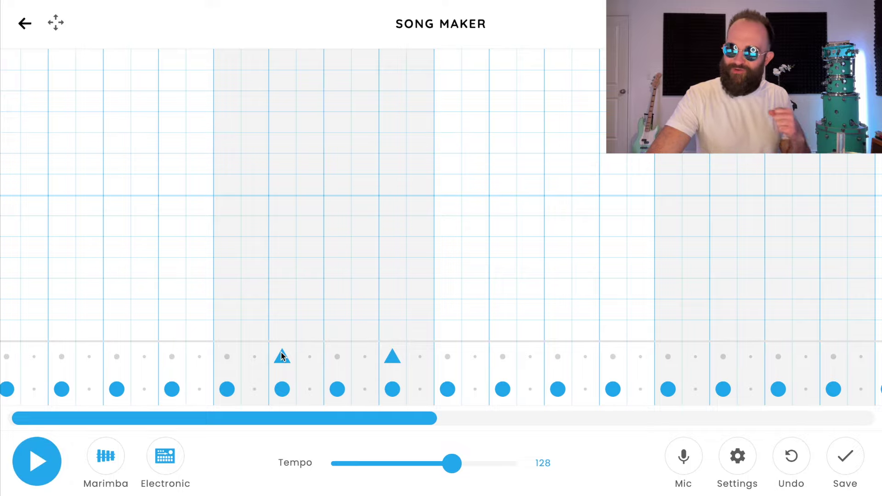
left_click(282, 357)
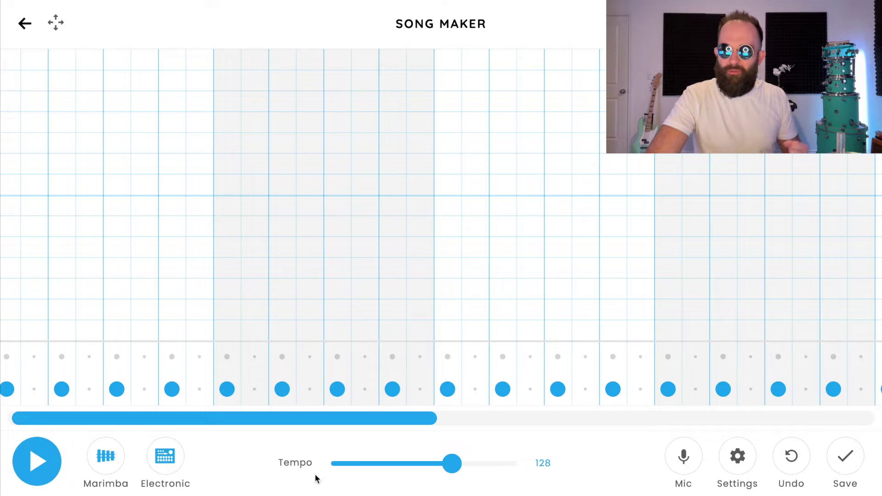
left_click_drag(373, 419, 2, 419)
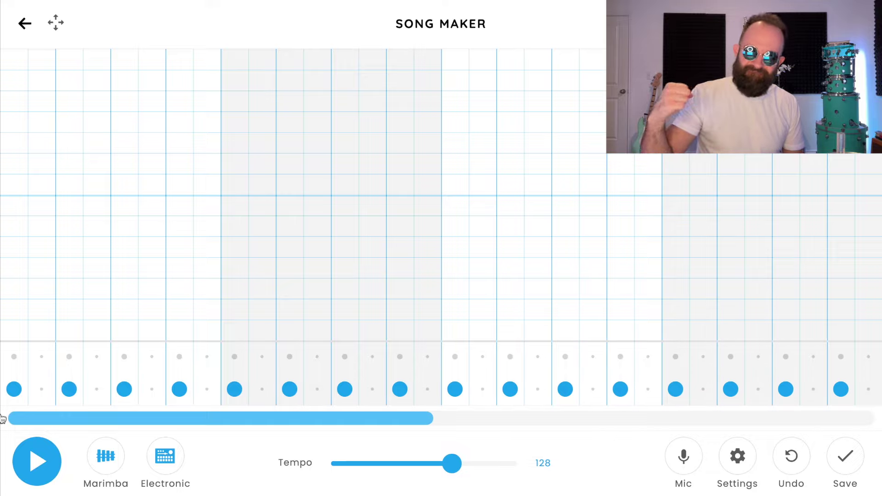
key("space")
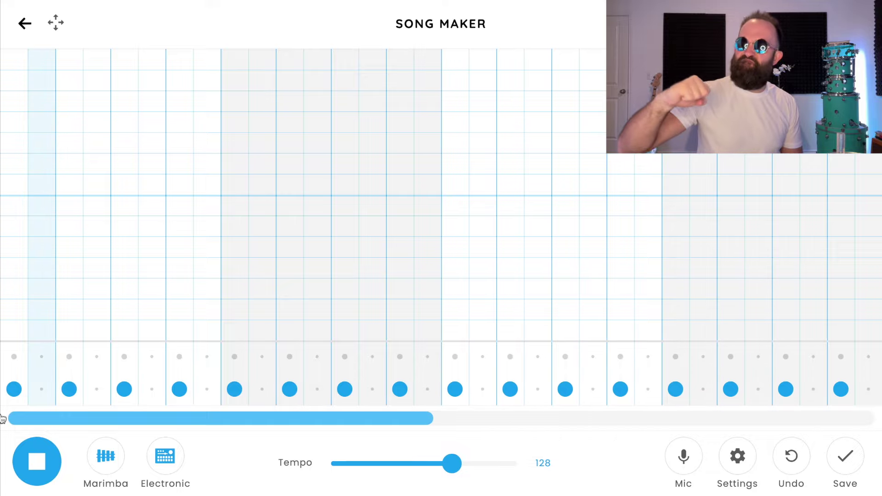
- Place the opening marimba melody notes in bar 1 and preview the phrase
key("space")
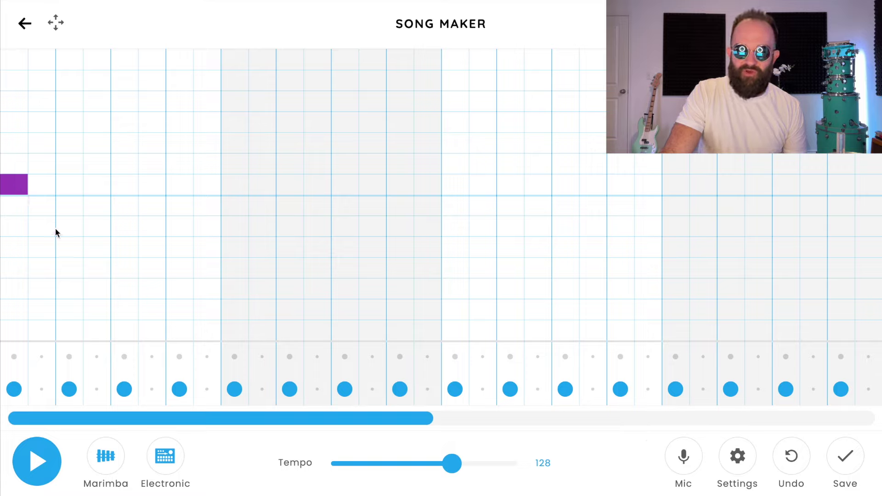
left_click(97, 190)
left_click(115, 166)
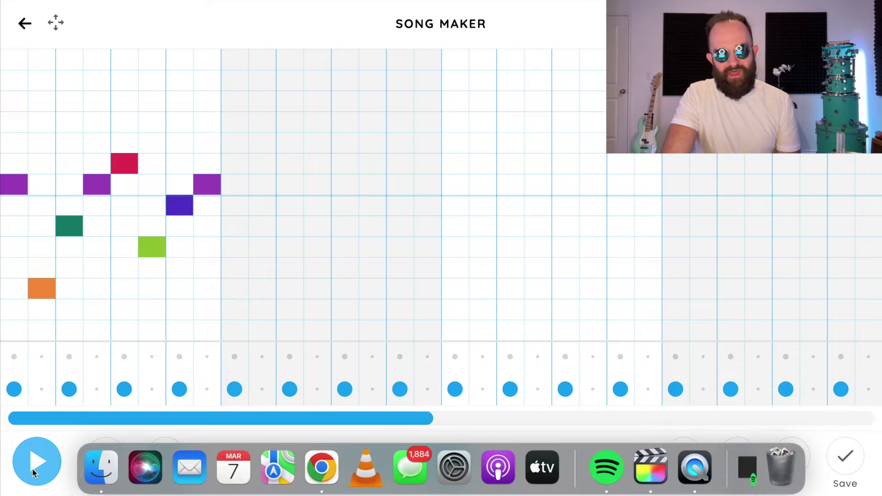
left_click(32, 469)
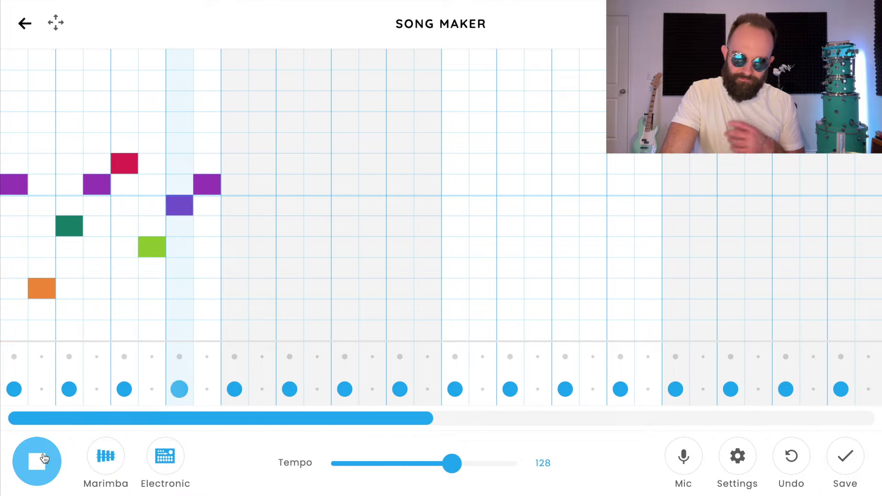
left_click(44, 458)
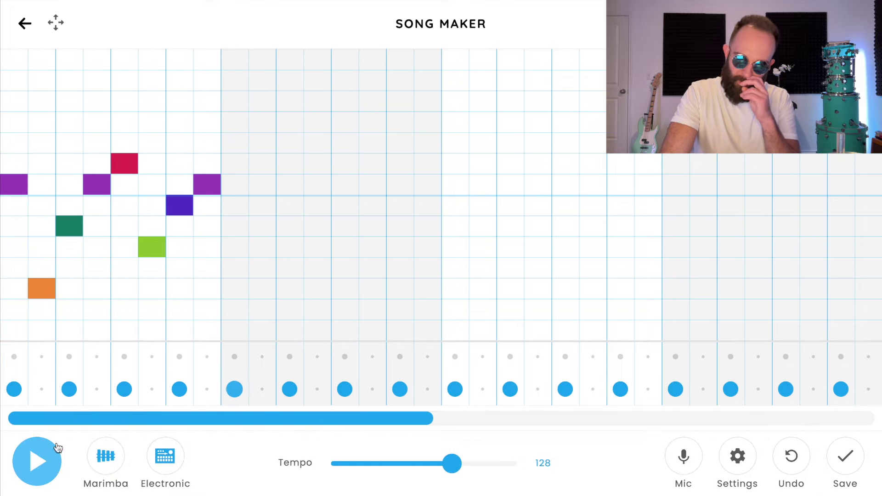
- Cycle the melody instrument from Marimba to Synth and preview the new sound
left_click(115, 455)
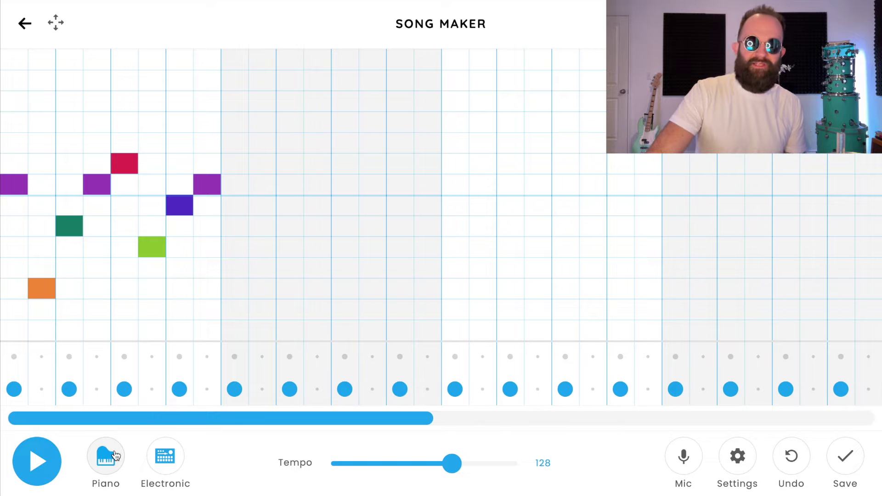
left_click(115, 455)
left_click(115, 455)
left_click(116, 455)
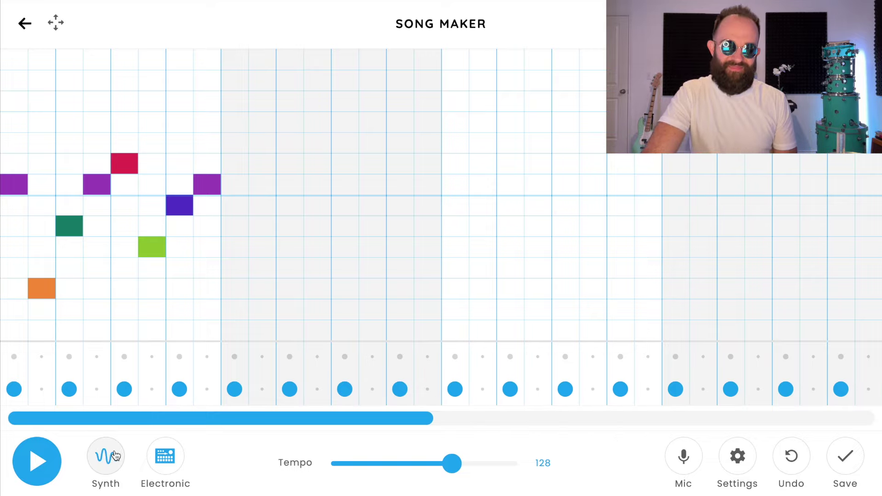
left_click(39, 461)
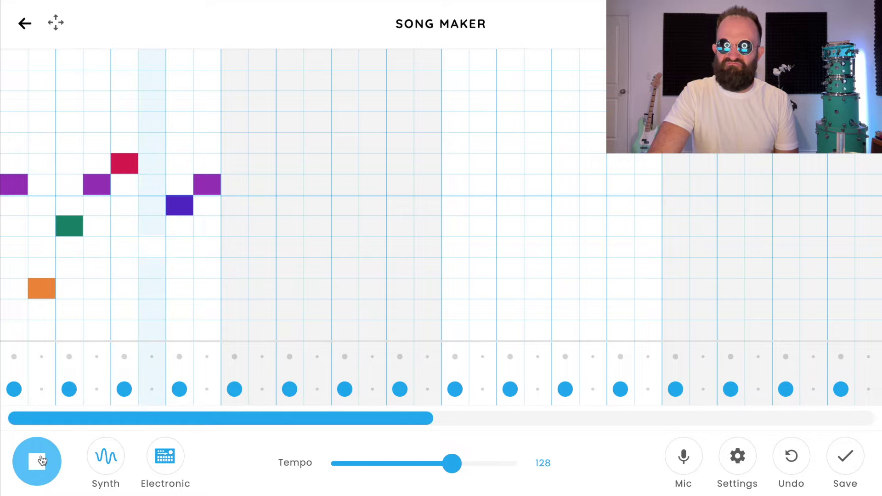
left_click(41, 461)
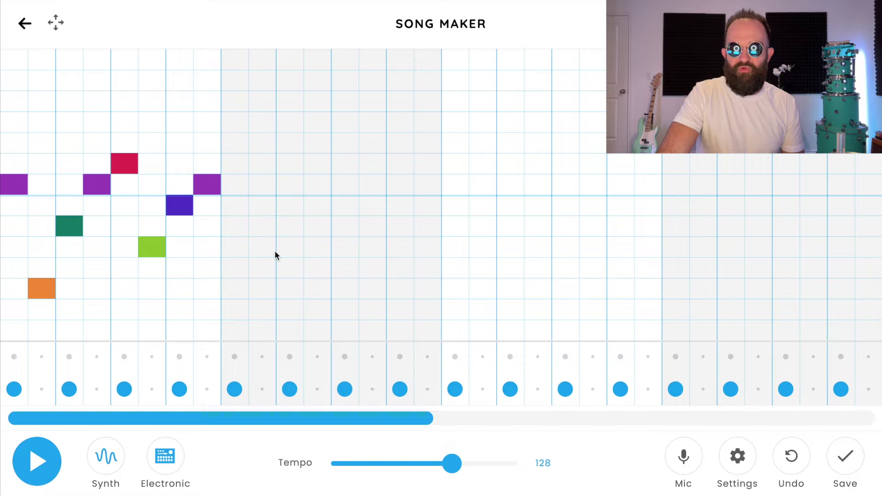
- Add the bar 2 melody notes rising to a high yellow note, then preview bars 1–2
left_click(263, 229)
left_click(291, 182)
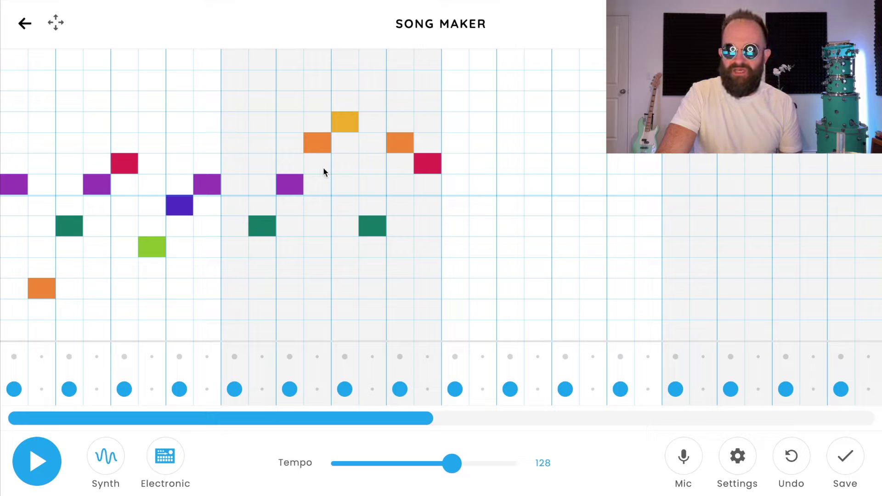
left_click(49, 468)
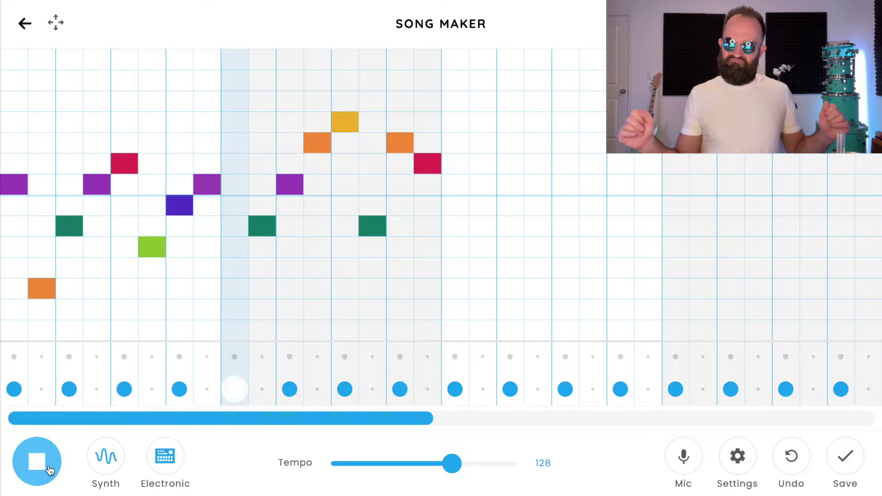
left_click(49, 468)
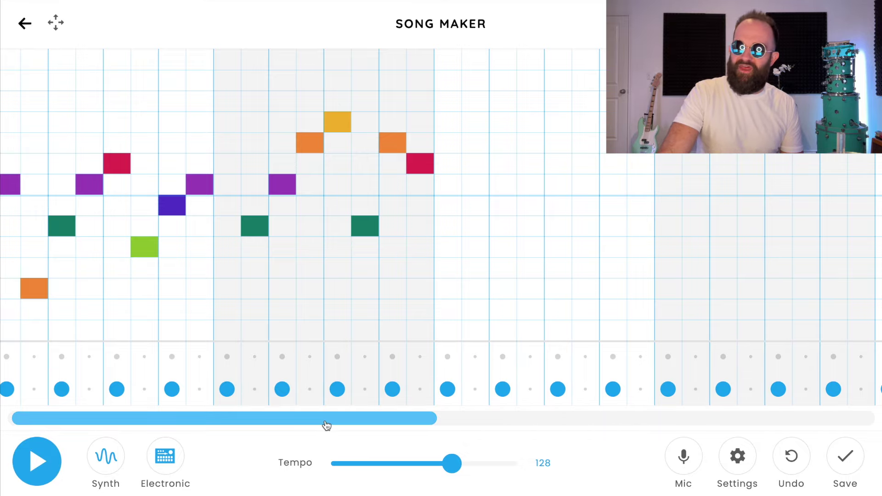
- Place bar 3's melody notes, including a low orange note, and play the first three bars
left_click_drag(326, 424, 334, 349)
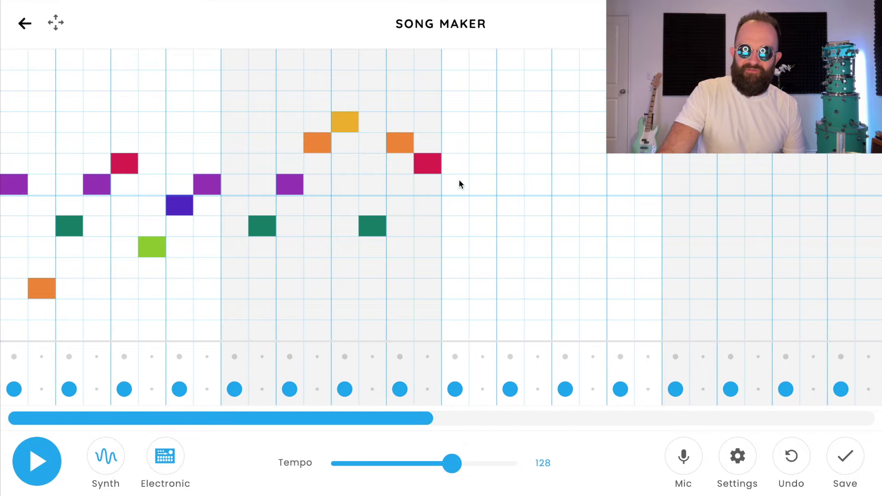
left_click(485, 280)
left_click(485, 291)
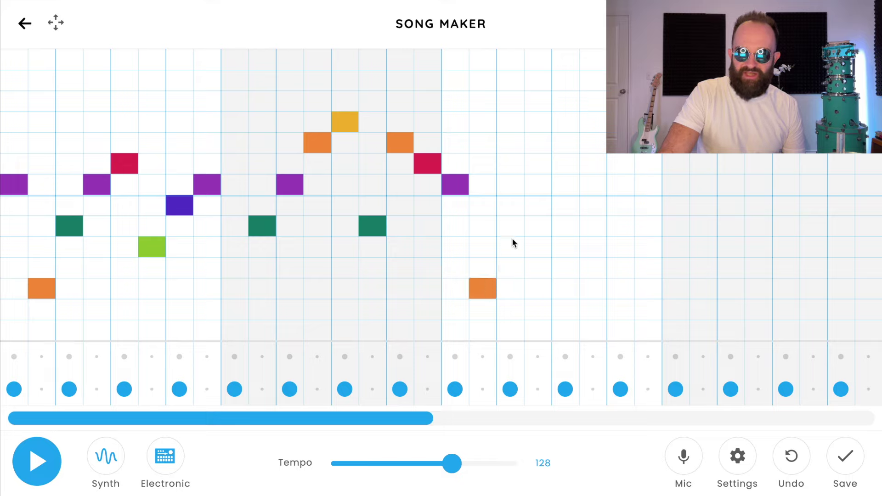
left_click(515, 230)
left_click(541, 183)
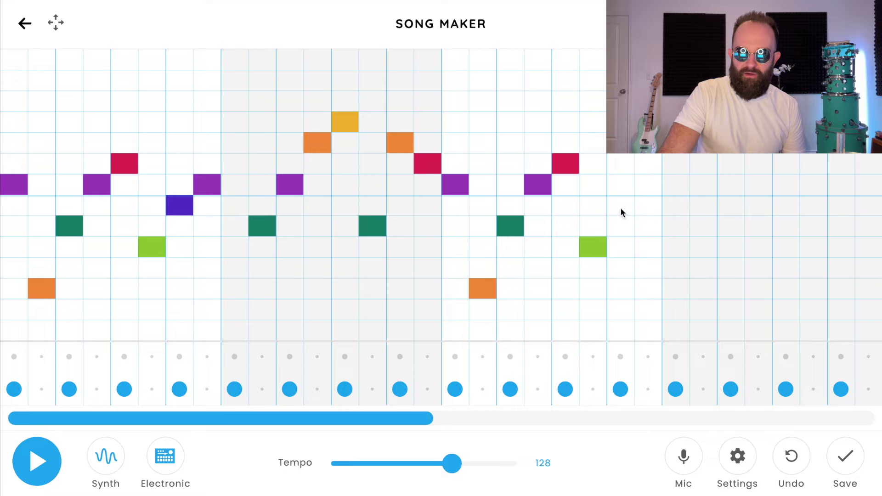
left_click(647, 184)
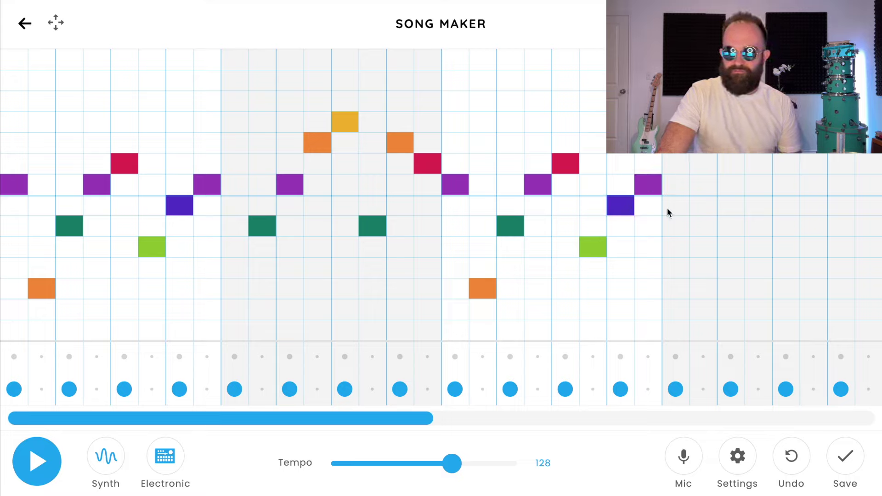
left_click_drag(375, 422, 197, 430)
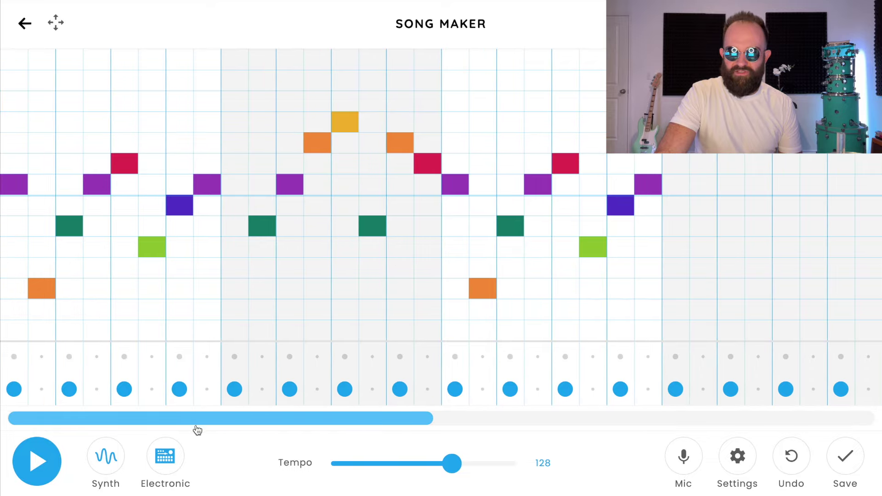
left_click(55, 458)
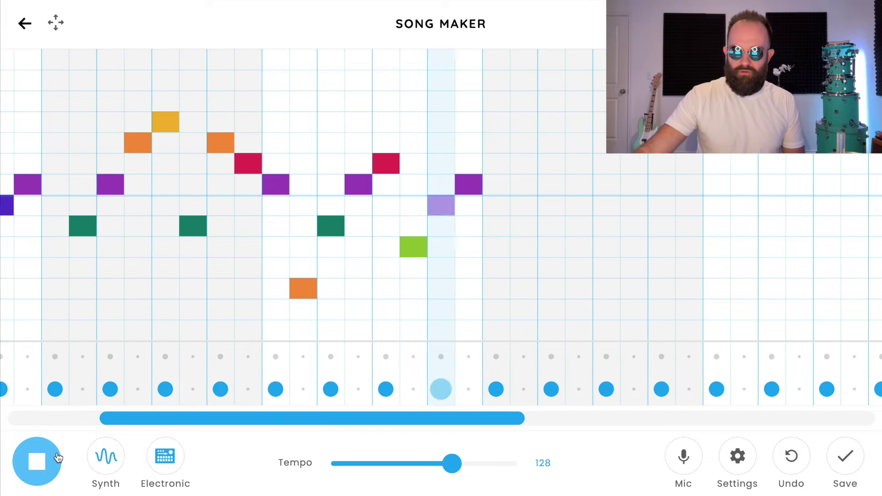
- Add green, orange, high yellow, green and red notes, with red one step later, then replay
left_click(56, 458)
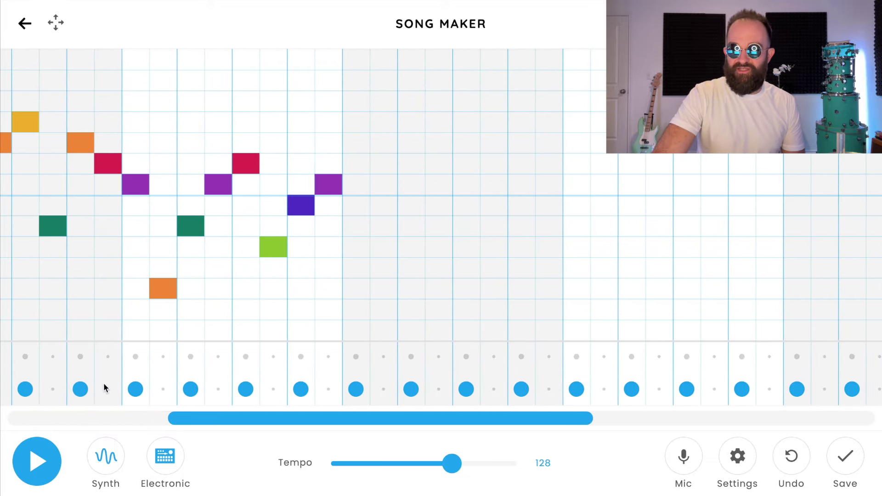
left_click_drag(232, 418, 208, 420)
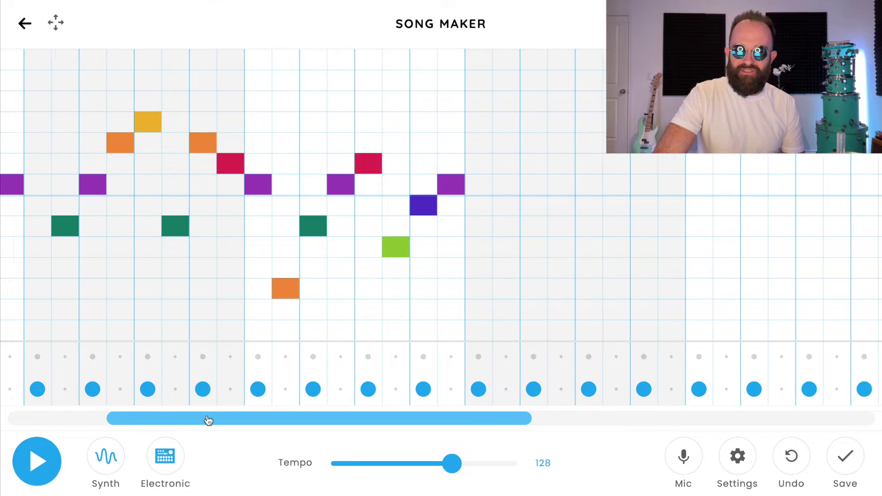
left_click(525, 231)
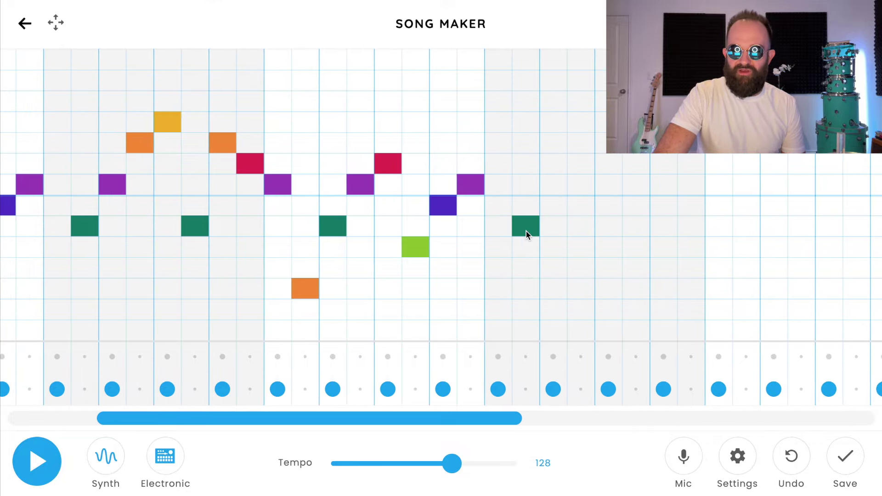
left_click(584, 144)
left_click(608, 122)
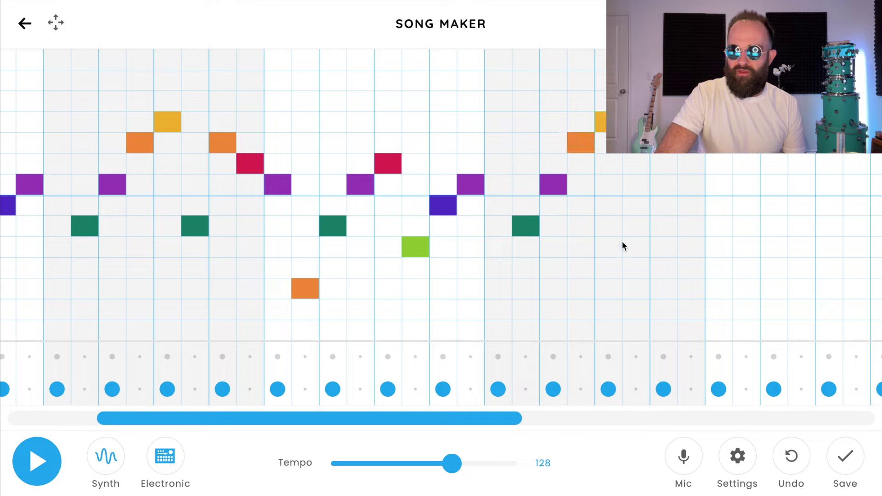
left_click(638, 232)
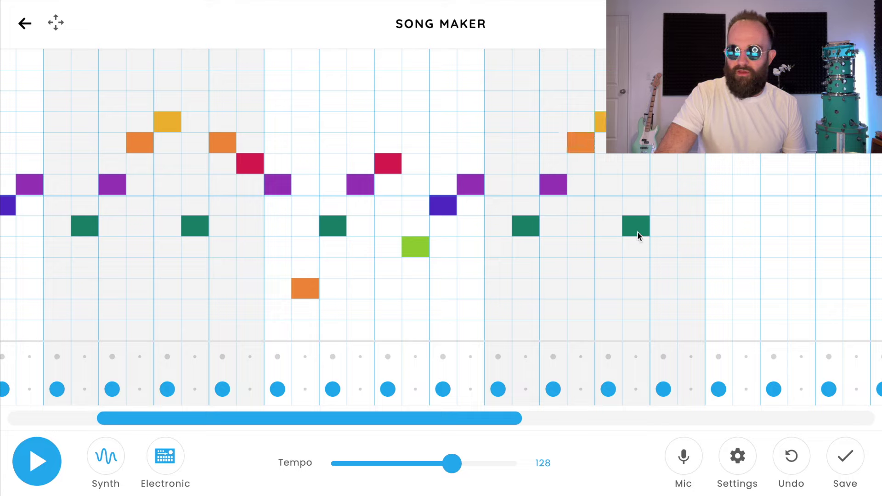
left_click(674, 157)
left_click(670, 158)
left_click(697, 161)
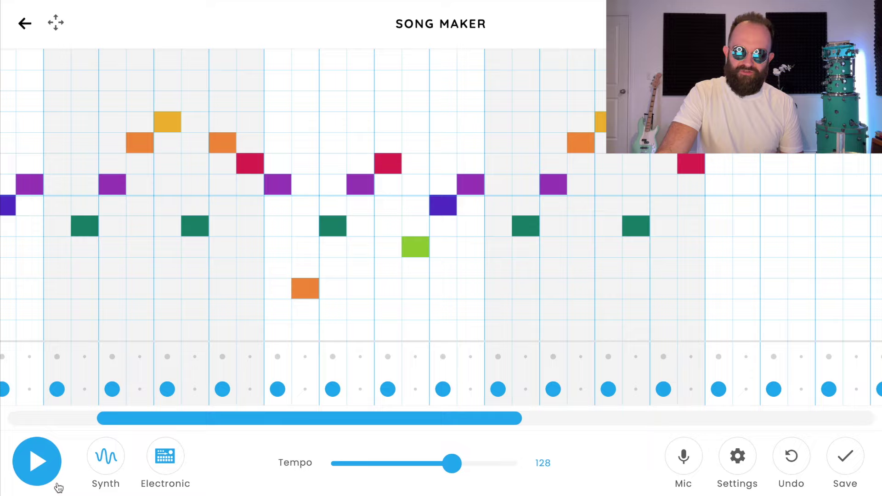
left_click(37, 462)
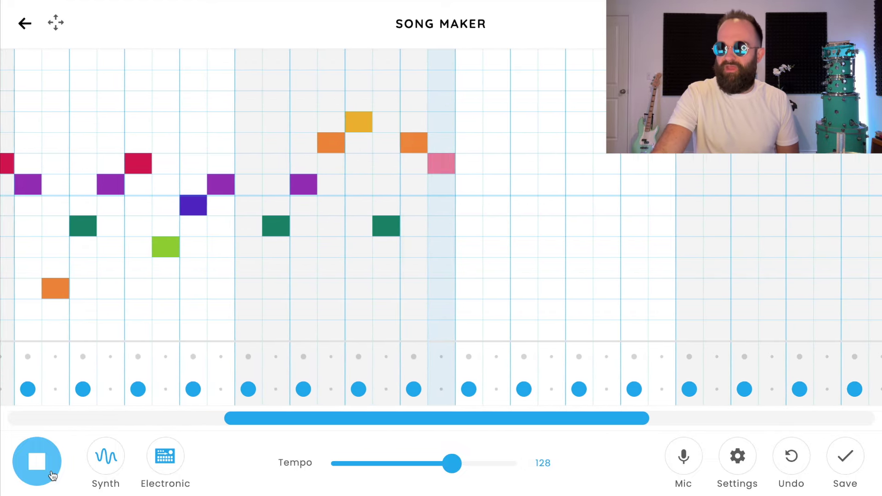
- Stop playback, remove the stray blue note, and add a low orange note and a closing blue note
left_click(36, 461)
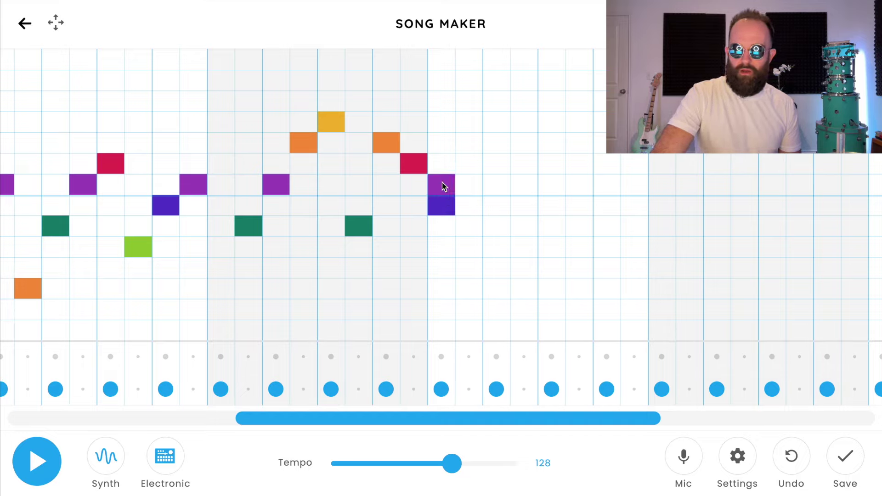
left_click(474, 295)
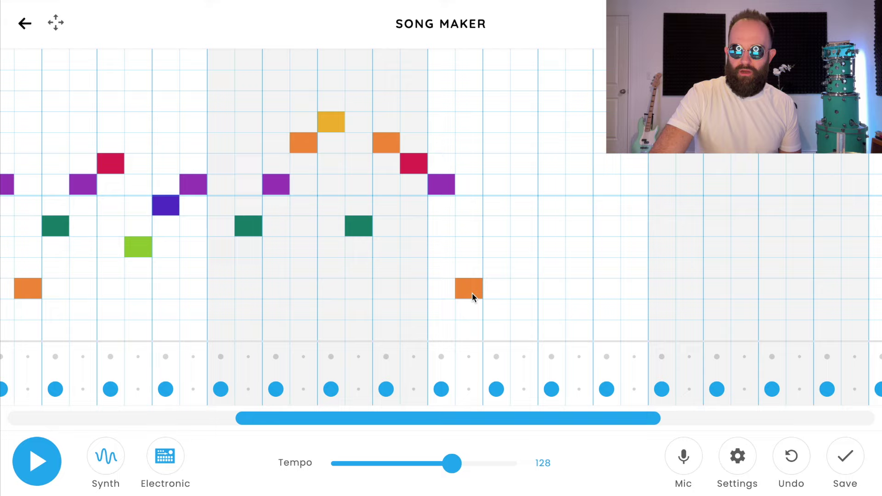
left_click(500, 225)
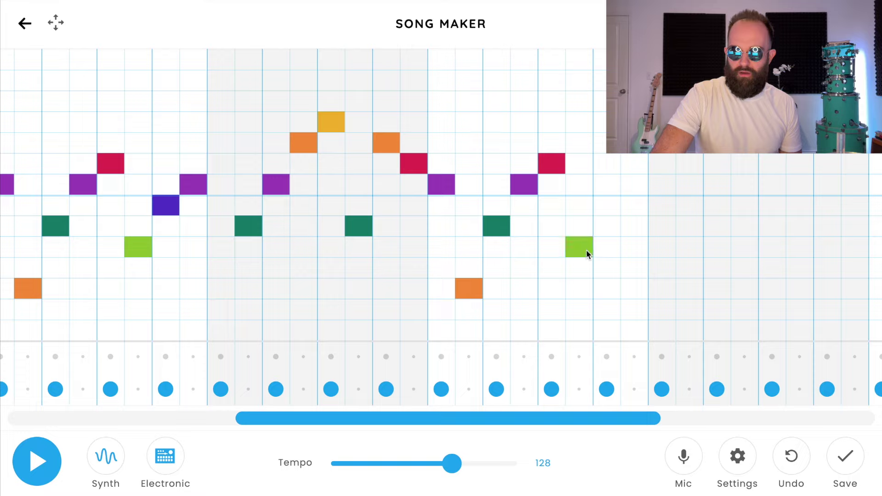
left_click(607, 207)
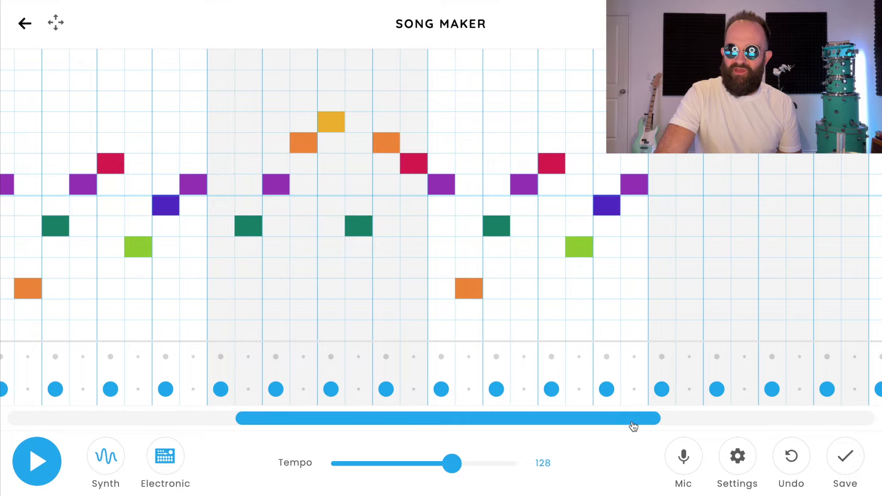
- In the later empty bars, add two dark-green notes around a high yellow note
left_click_drag(633, 426, 852, 393)
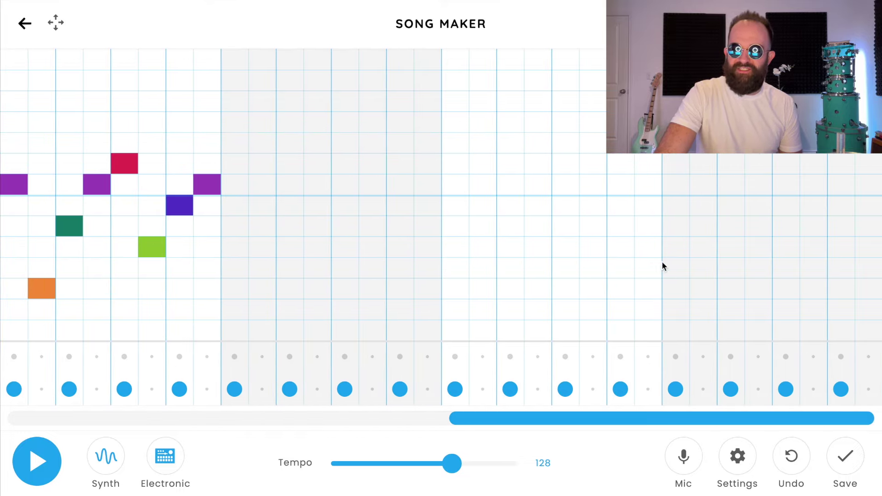
left_click(257, 228)
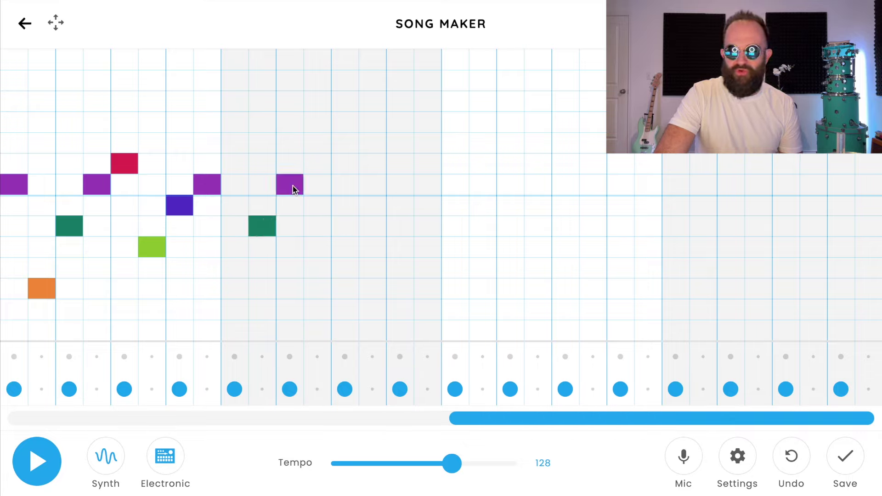
left_click(343, 124)
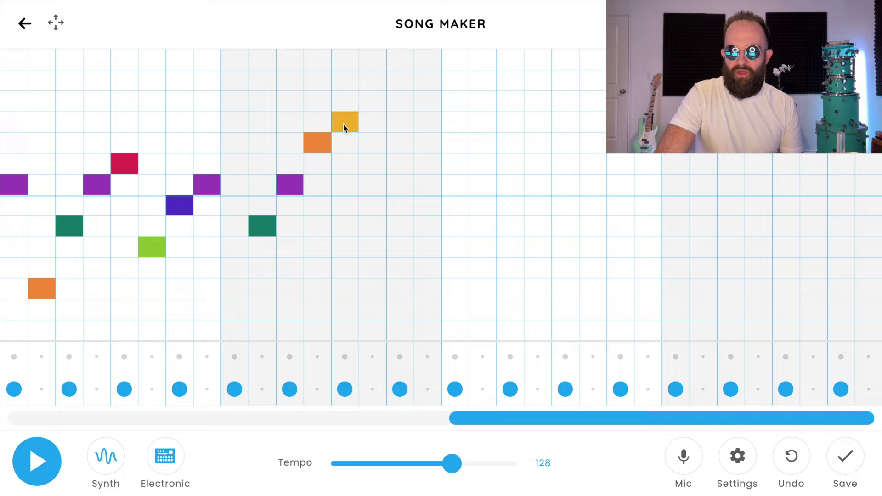
left_click(373, 229)
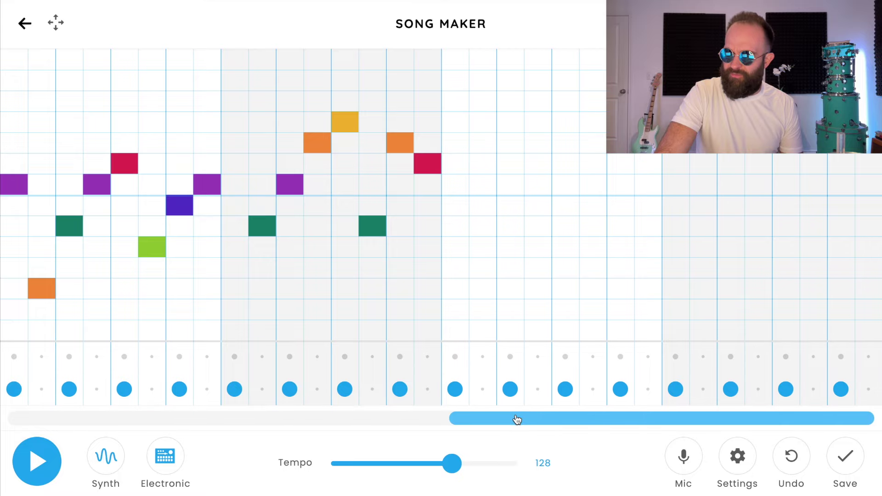
left_click_drag(517, 419, 28, 415)
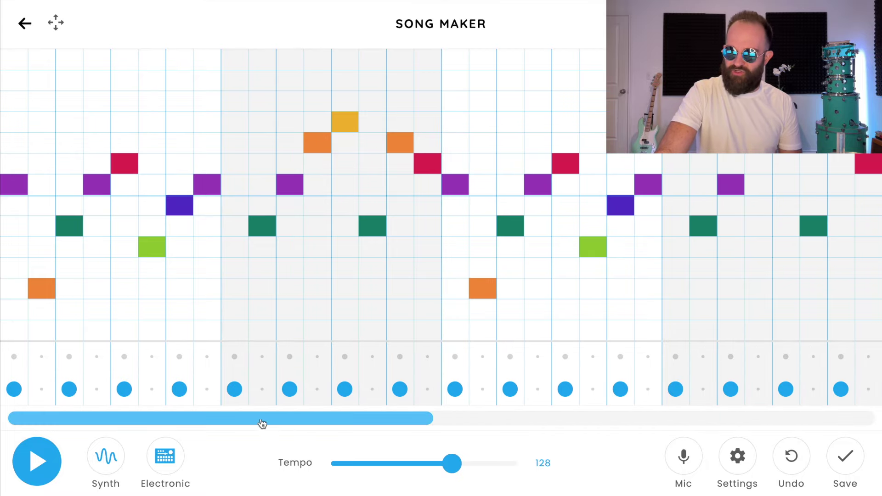
- Play the song to hear the progress so far, then stop playback
left_click(31, 462)
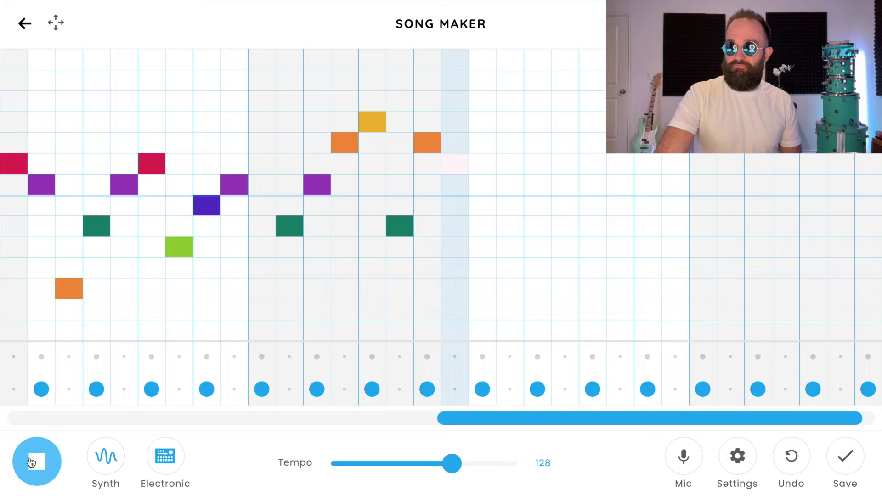
left_click(31, 461)
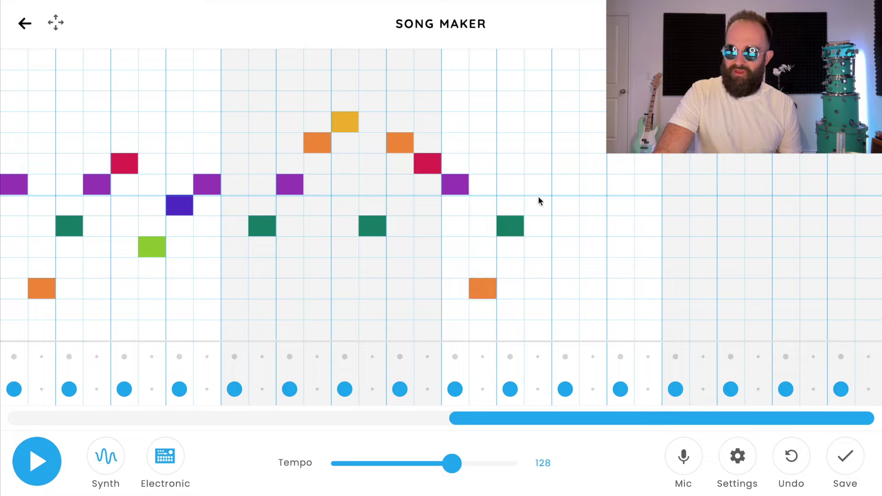
- Add a blue note to the melody and a violet note in the final bar
left_click(562, 202)
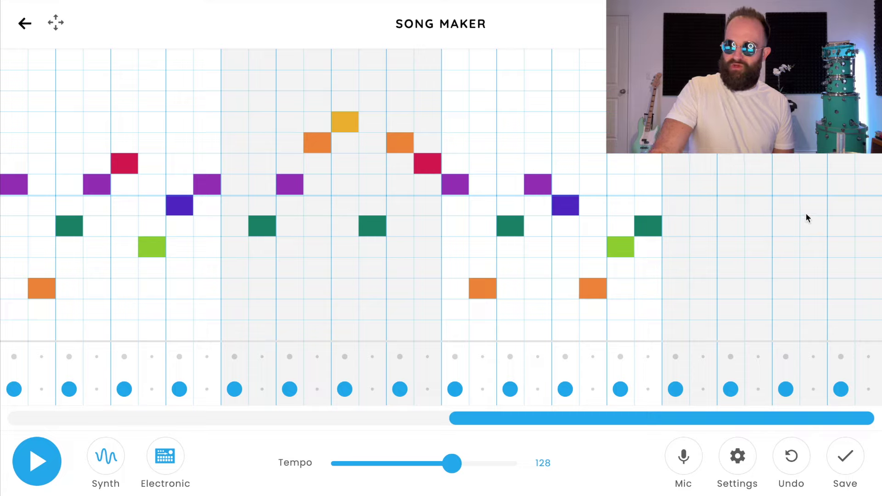
left_click(836, 208)
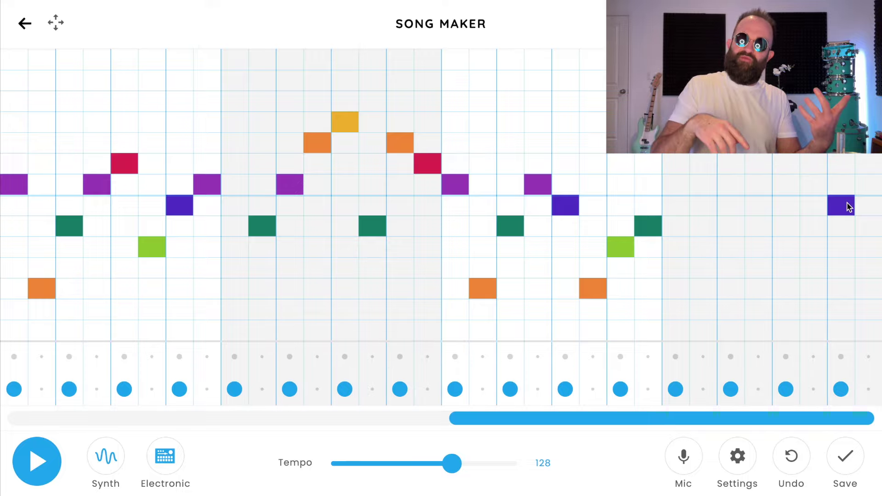
- Remove three final-bar kicks, then add two snare hits and an offbeat kick as the fill
left_click(730, 389)
left_click(786, 389)
left_click(842, 390)
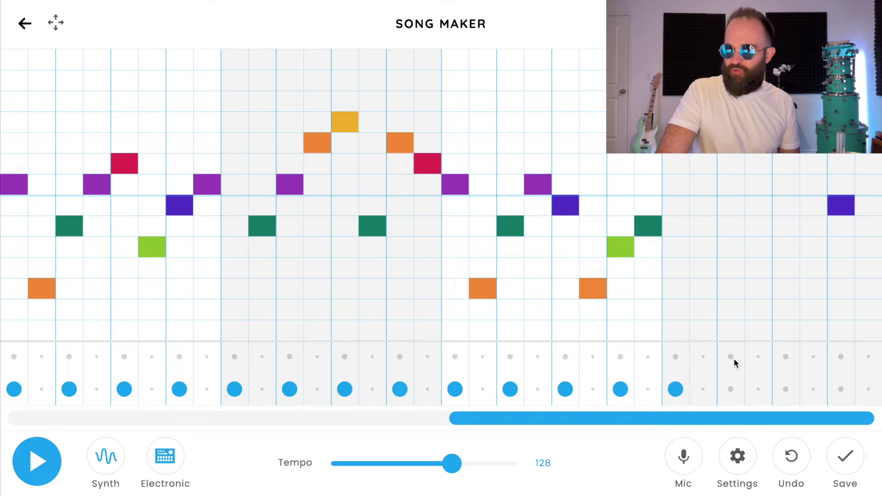
left_click(785, 357)
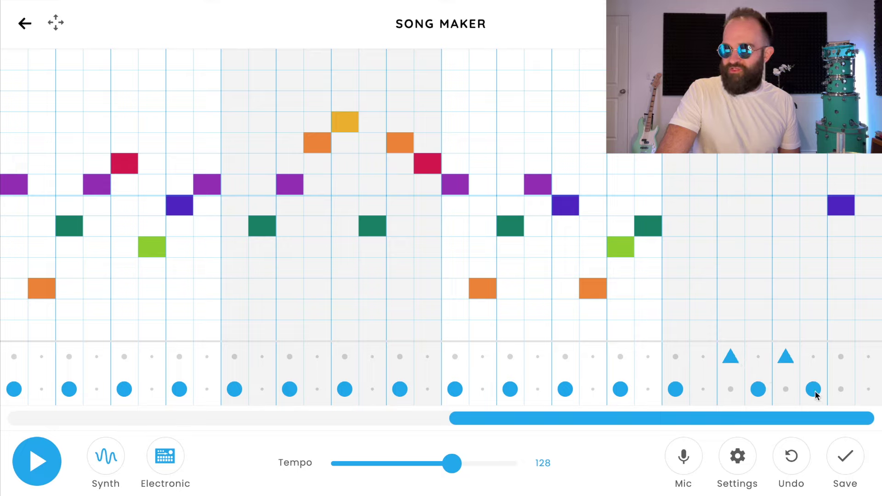
left_click(840, 358)
left_click(868, 390)
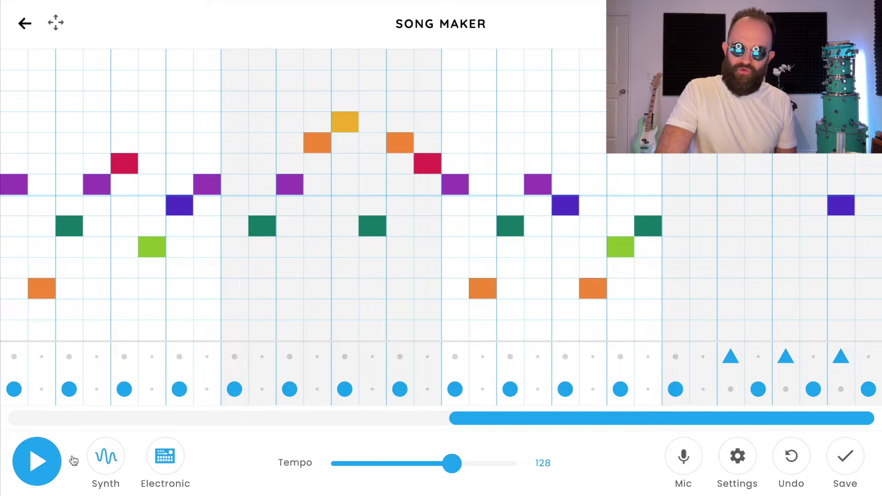
- Play the whole song from the start, including the new final-bar drum fill
left_click(30, 471)
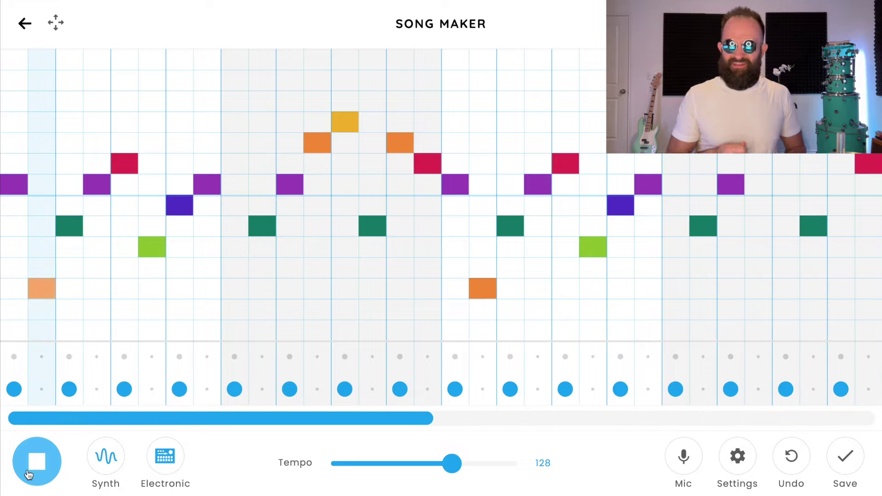
left_click(28, 474)
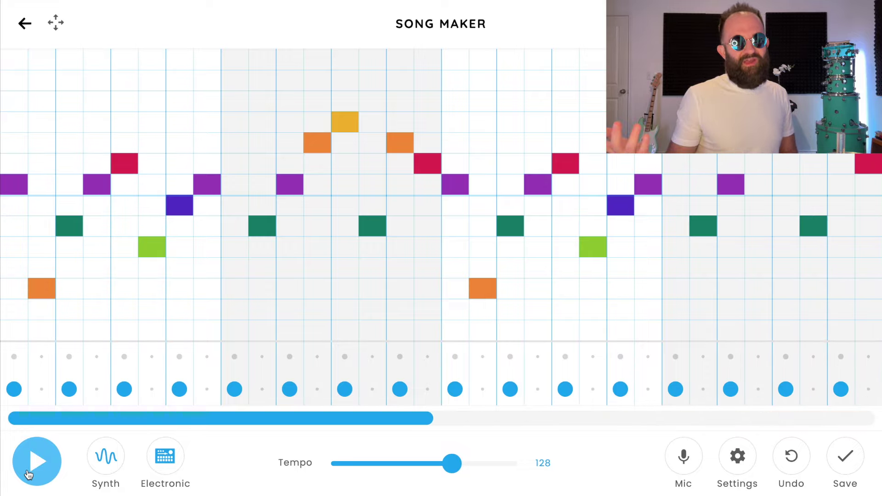